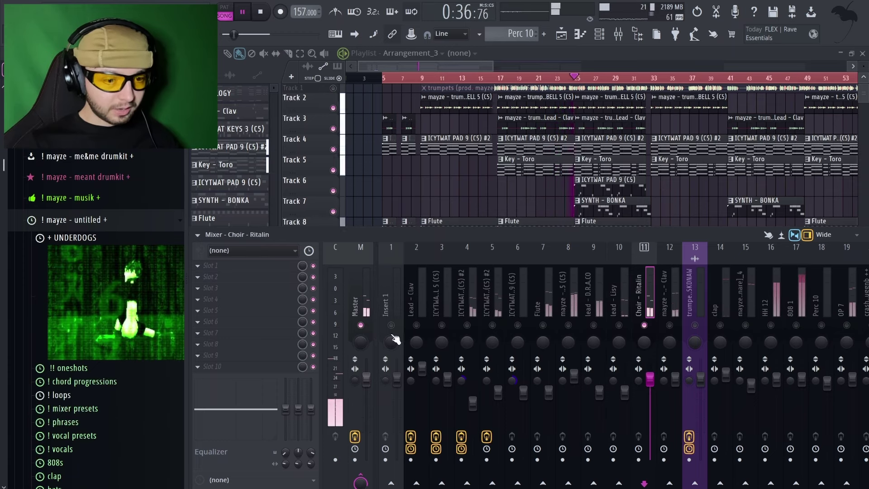
- Compare the original Lead - Clav mixer track with its rendered audio version in solo, and turn solo off again
click(669, 308)
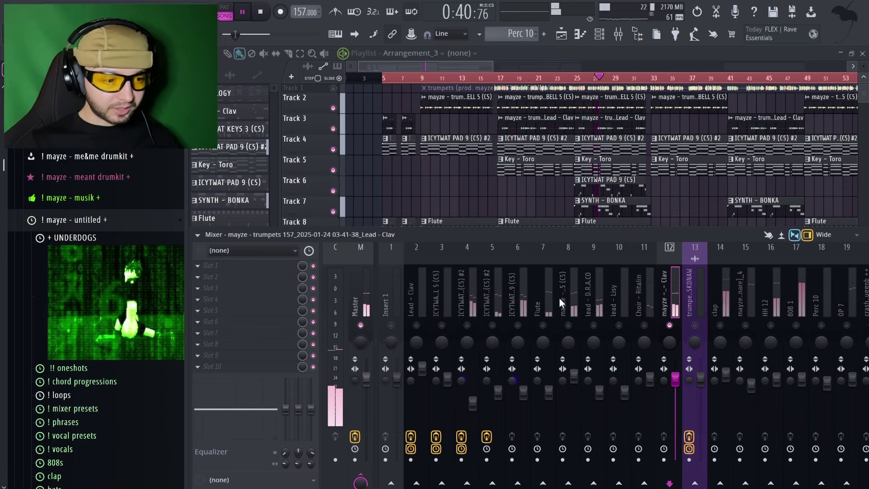
click(410, 290)
click(669, 299)
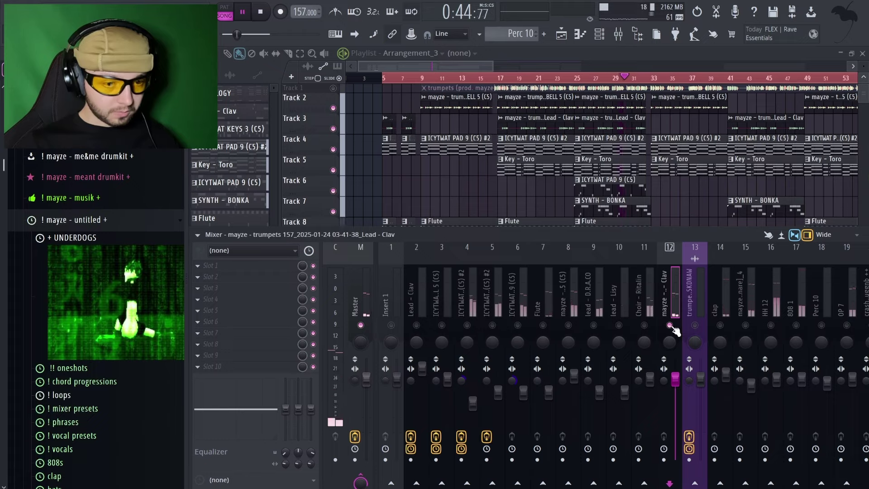
right_click(670, 325)
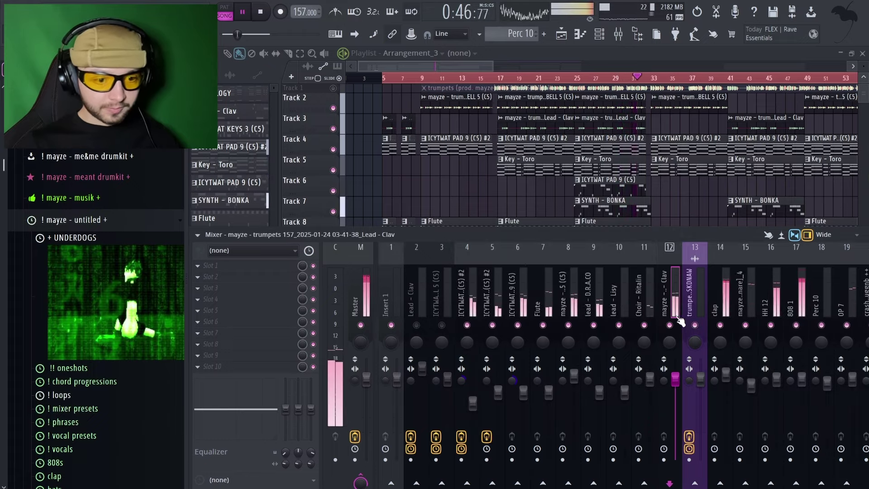
- Review the drum mixer tracks during playback, including clap, stack snare, HH 12, 808 1, Perc 10, OP 7, crash and comb clap
scroll(749, 293, down, 3)
scroll(749, 292, down, 2)
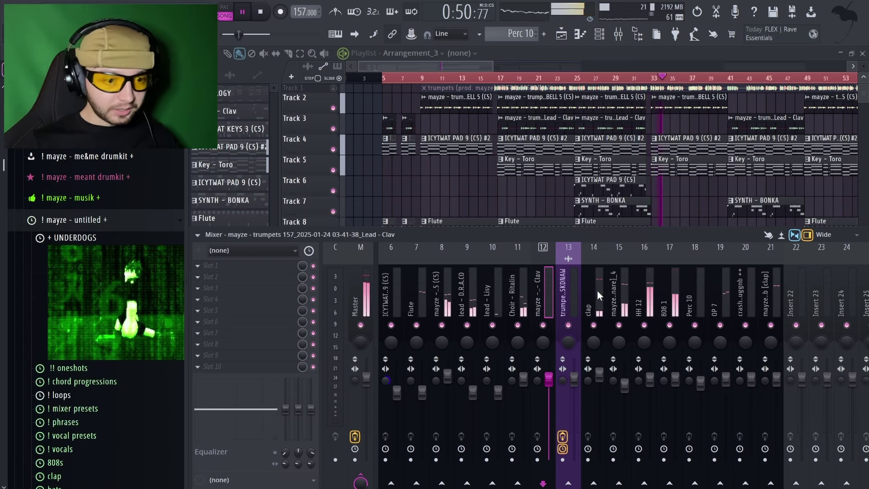
click(647, 294)
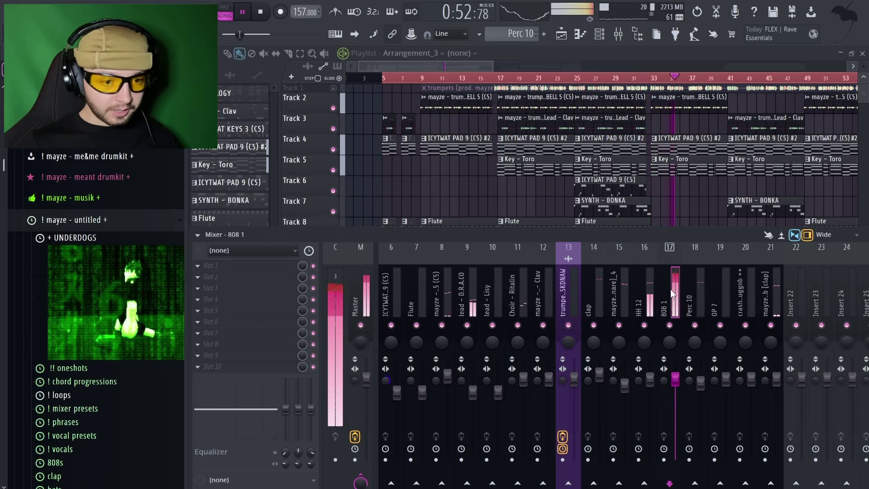
click(695, 294)
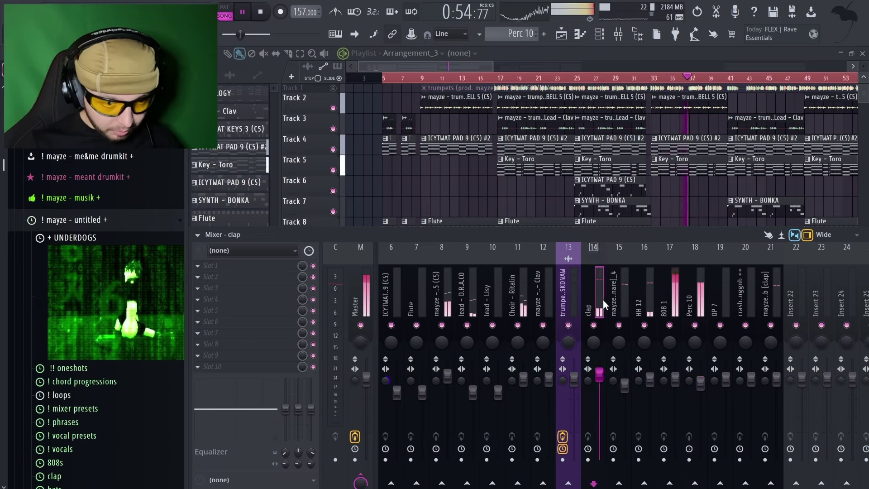
click(627, 298)
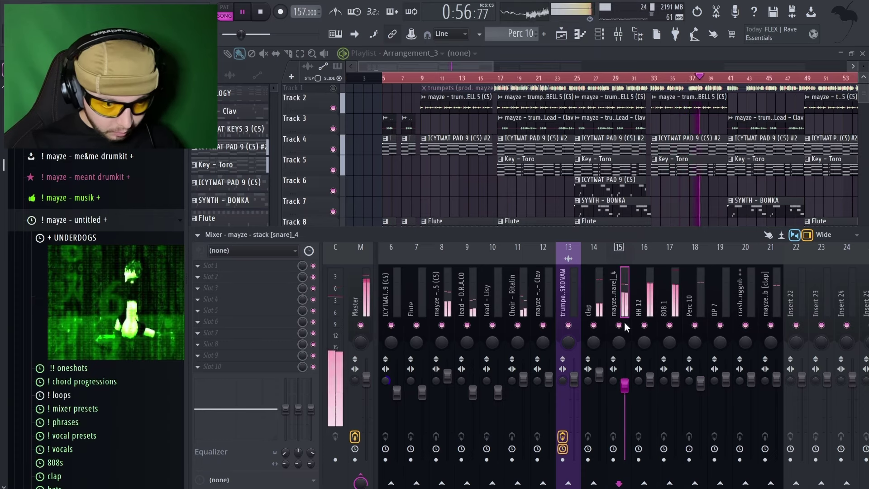
click(649, 380)
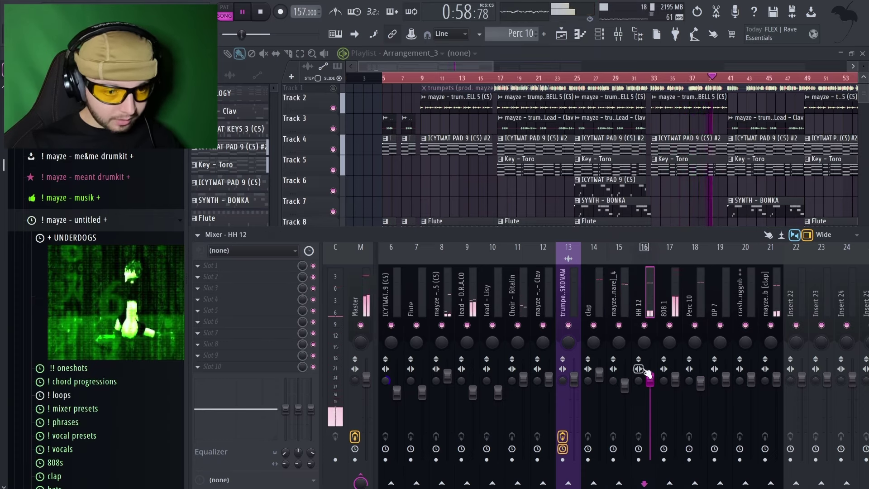
click(674, 380)
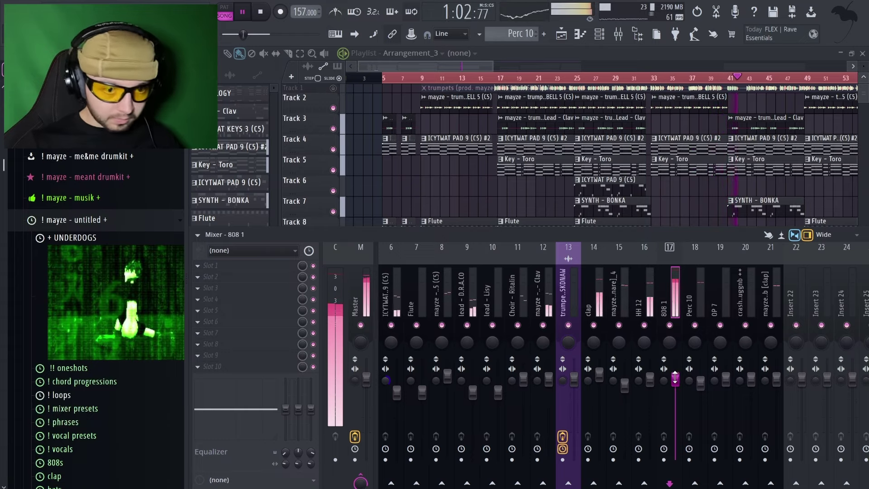
click(694, 300)
click(728, 298)
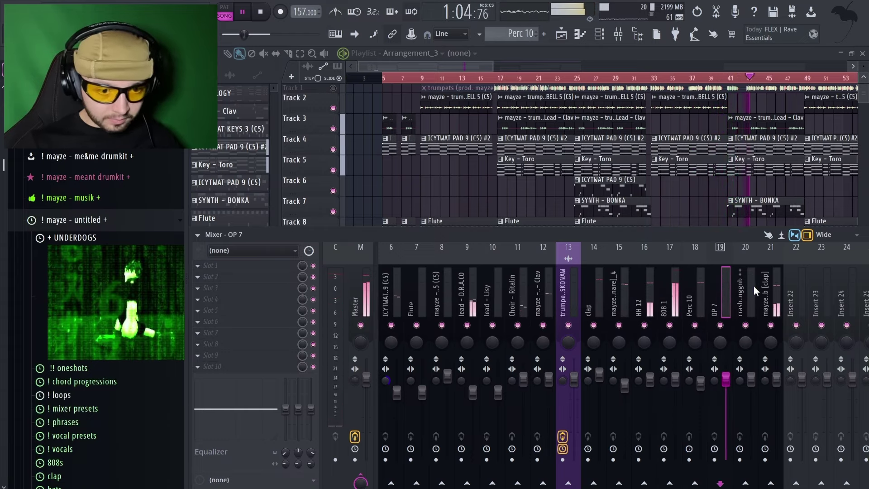
click(749, 289)
click(768, 288)
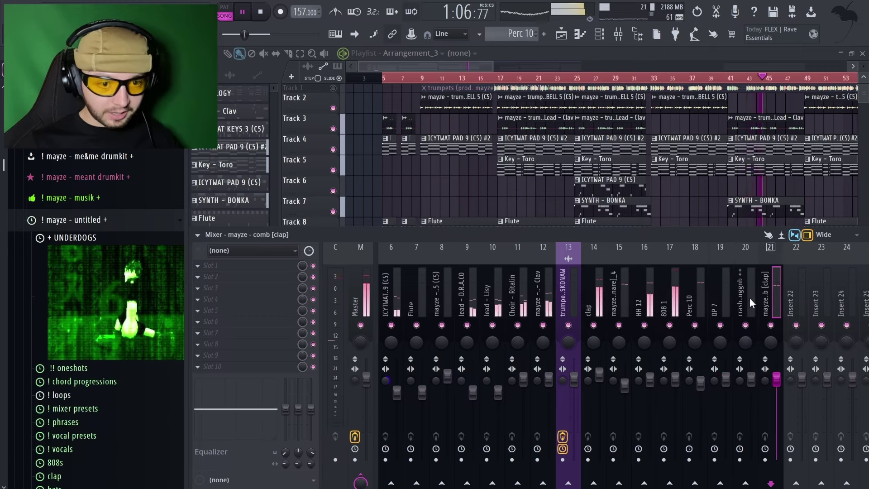
- Solo the ICYTWAT PAD 1 (C5) #2 mixer track and inspect its Fruity Parametric EQ 2 curve
scroll(696, 298, left, 2)
scroll(696, 298, left, 2)
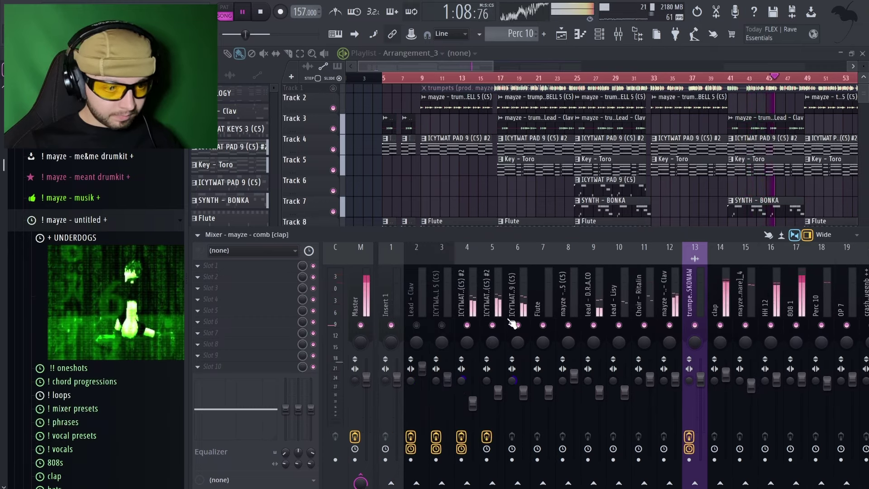
click(478, 329)
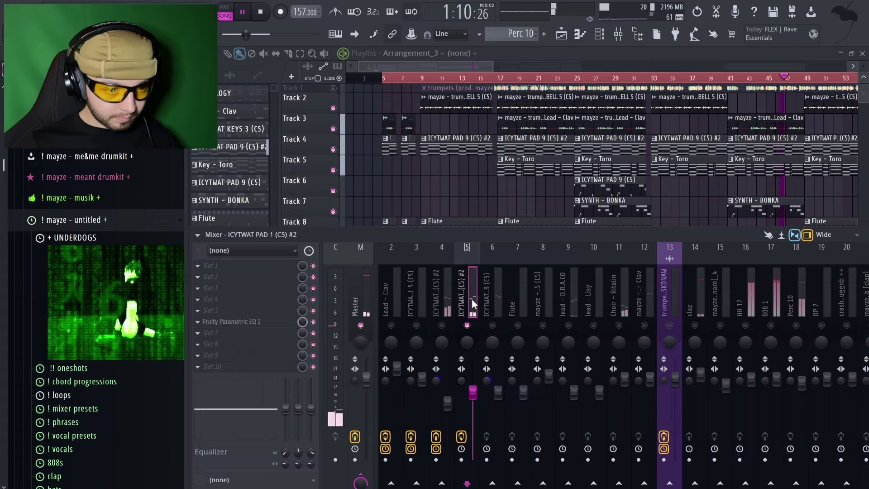
click(290, 321)
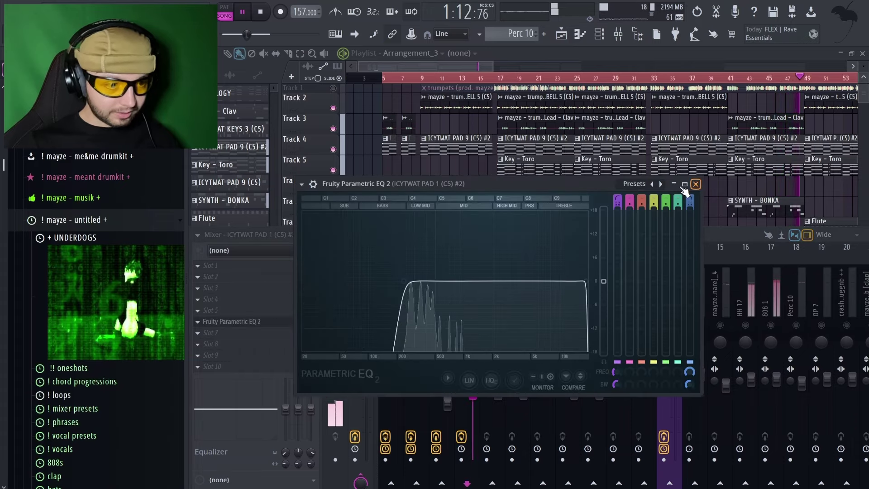
click(696, 184)
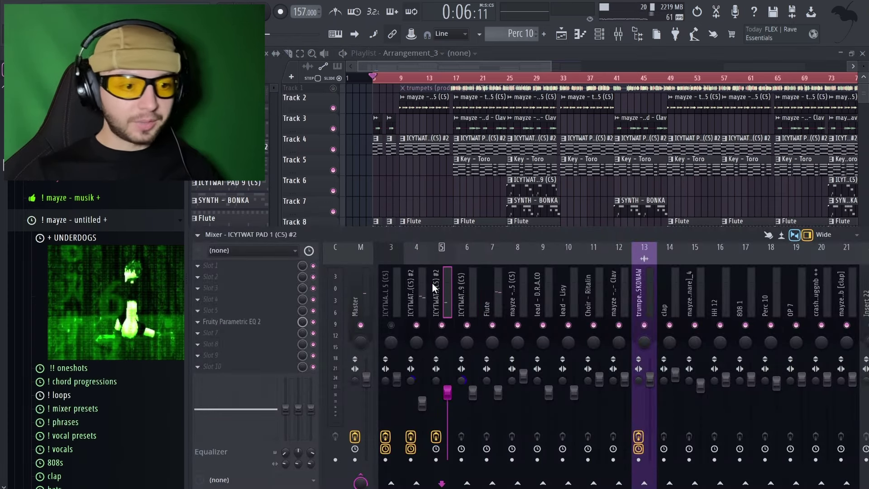
- On the ICYTWAT PAD 9 (C5) #2 track's Fruity Parametric EQ 2, shape band 6 into a narrow, shallow cut near 2772 Hz
click(422, 281)
click(490, 286)
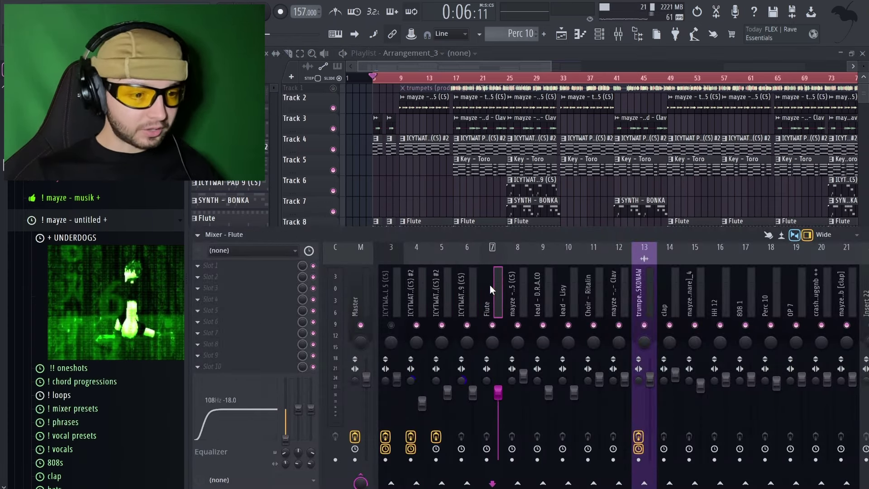
click(417, 288)
click(246, 312)
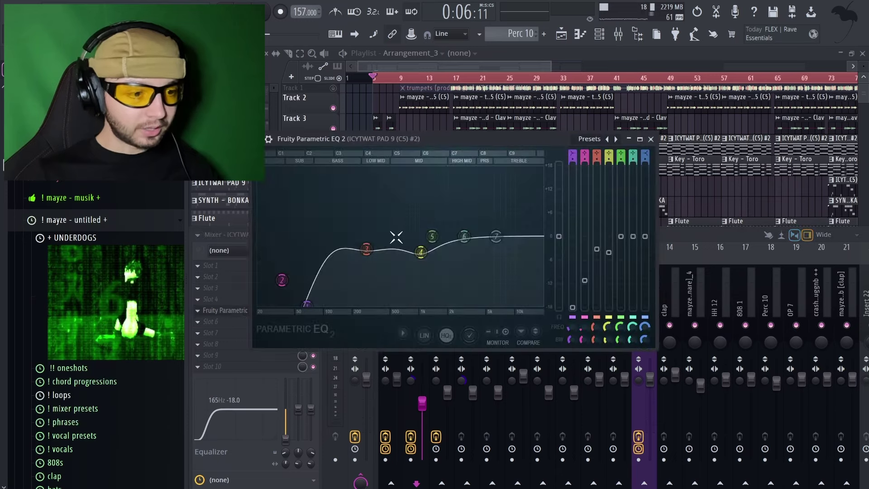
drag(463, 236, 462, 298)
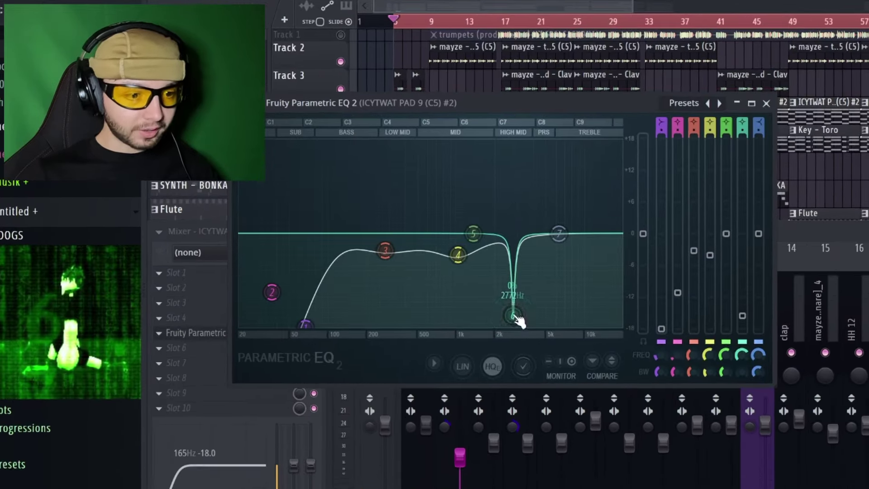
drag(519, 321, 517, 258)
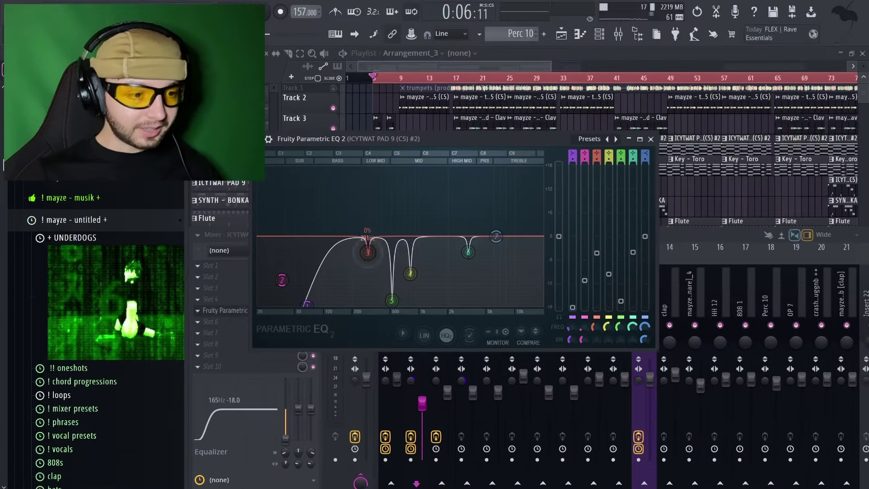
- Move the pad EQ's narrow band 3 cut up to about 1 kHz and make the band 4 and band 5 cuts shallower
drag(367, 253, 423, 277)
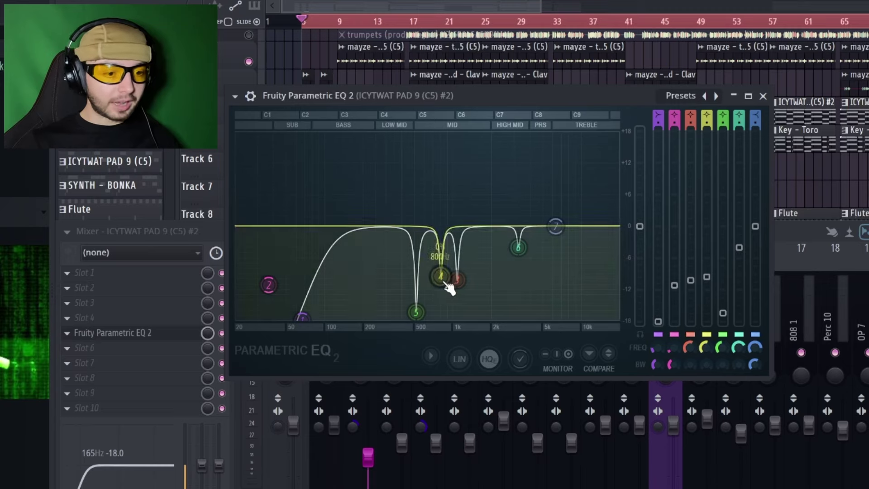
drag(443, 277, 441, 249)
drag(416, 312, 408, 252)
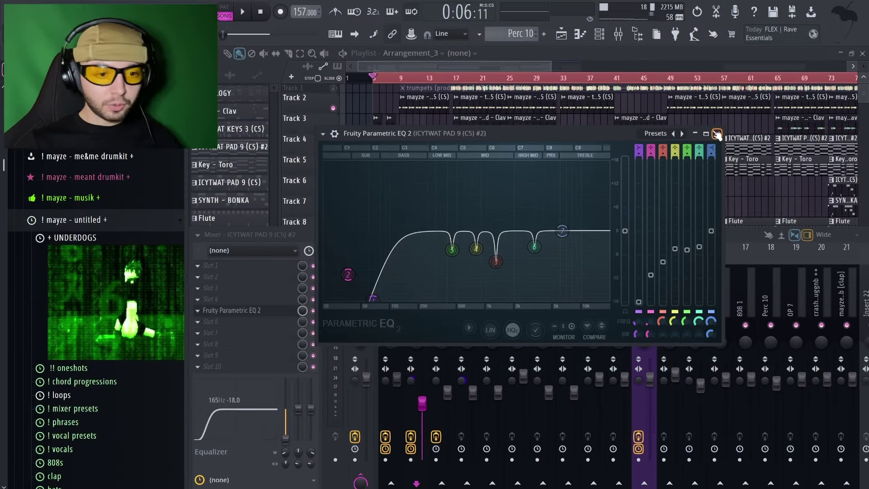
click(717, 134)
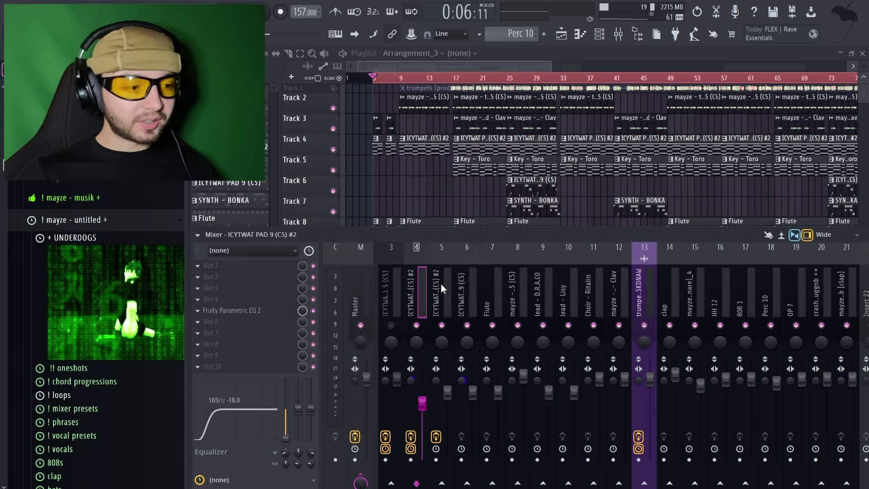
- Open the project mayze - i likemoney 149.flp from the 1. january folder without saving changes to the current project
click(442, 284)
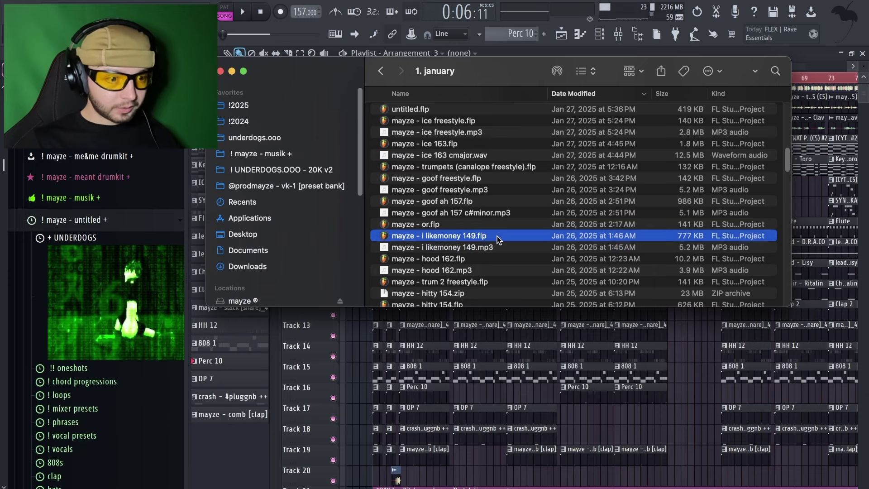
double_click(496, 236)
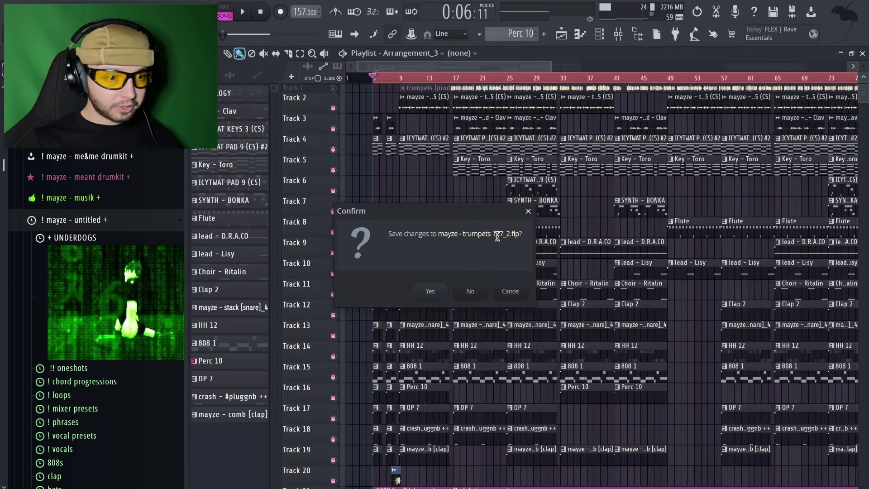
click(483, 291)
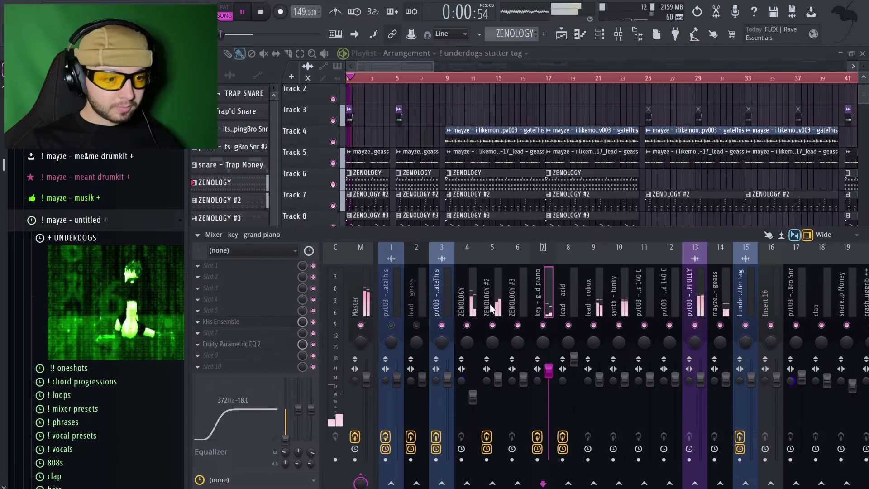
- Review the ZENOLOGY, ZENOLOGY #2 and ZENOLOGY #3 mixer tracks, including the kHs Ensemble settings on ZENOLOGY #2
click(474, 292)
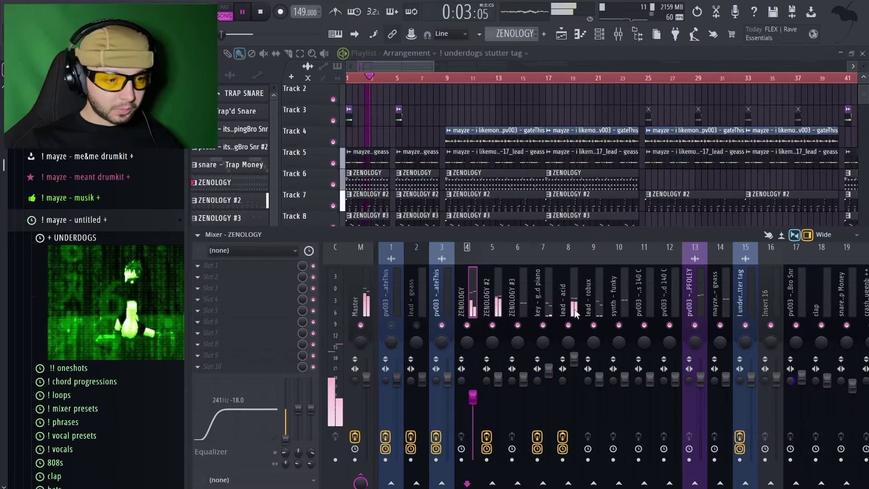
click(497, 292)
click(239, 311)
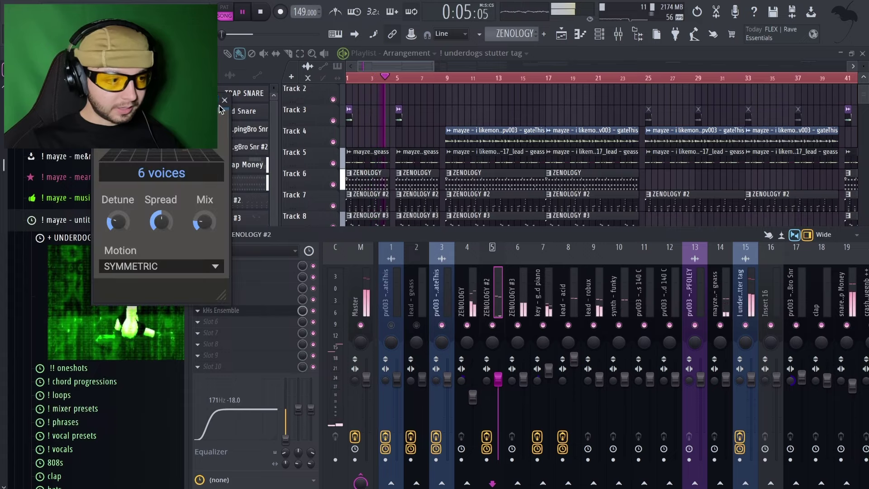
click(239, 311)
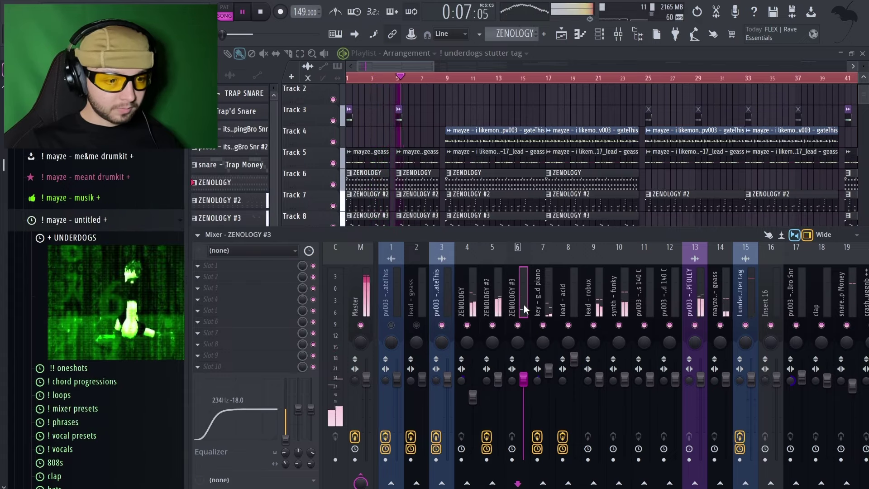
click(523, 305)
- Inspect the Fruity Parametric EQ 2 curve on the key - grand piano mixer track
click(538, 355)
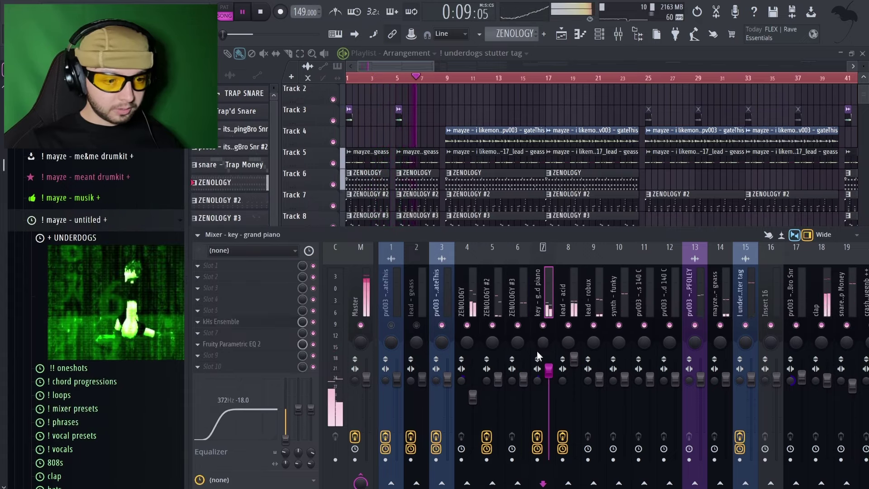
click(240, 345)
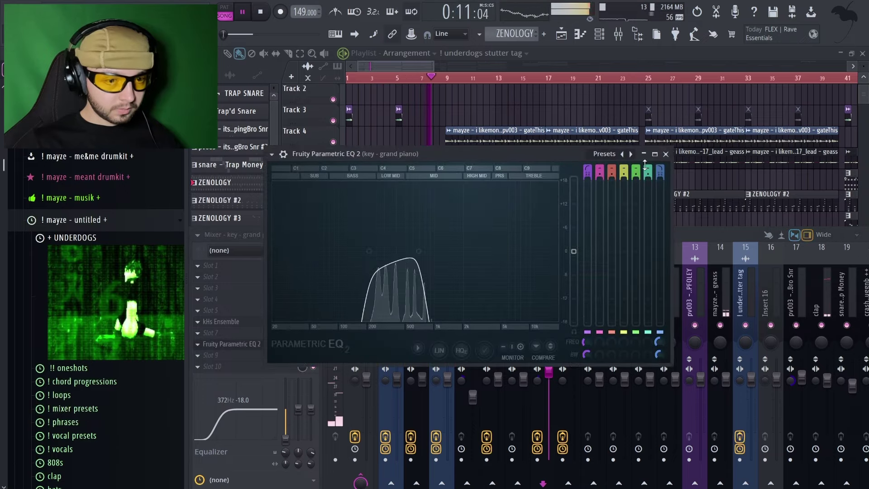
click(667, 155)
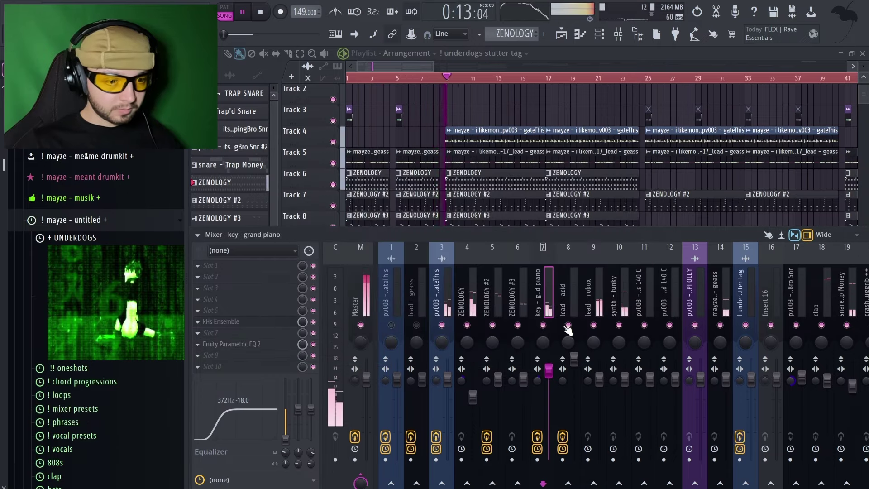
- Listen to the ZENOLOGY and lead - acid tracks in solo, and recheck the effects on key - grand piano
click(474, 280)
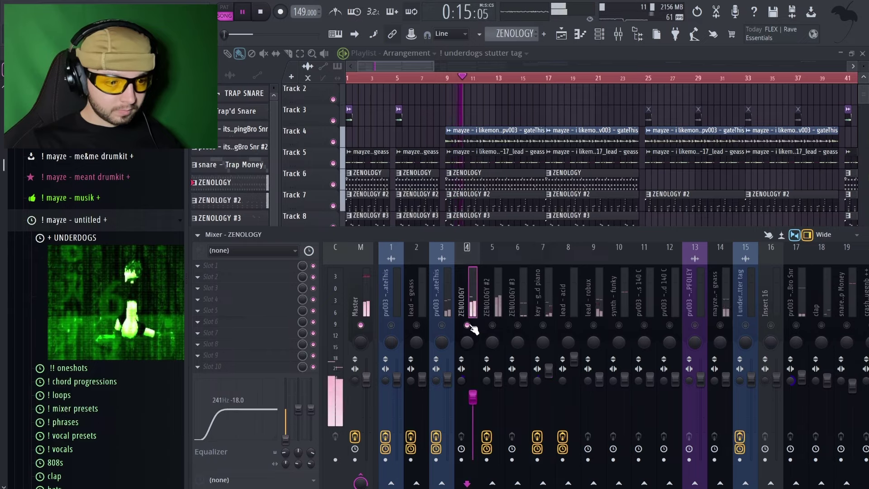
click(571, 299)
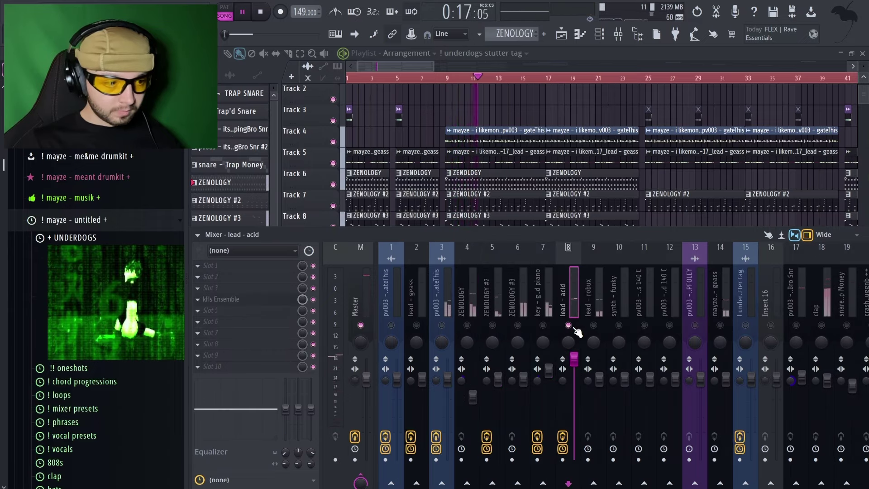
click(549, 317)
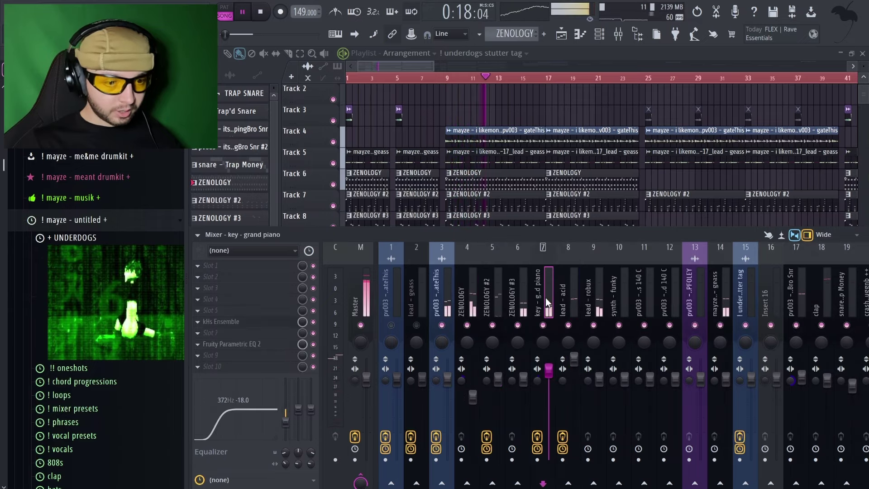
click(265, 349)
key(Escape)
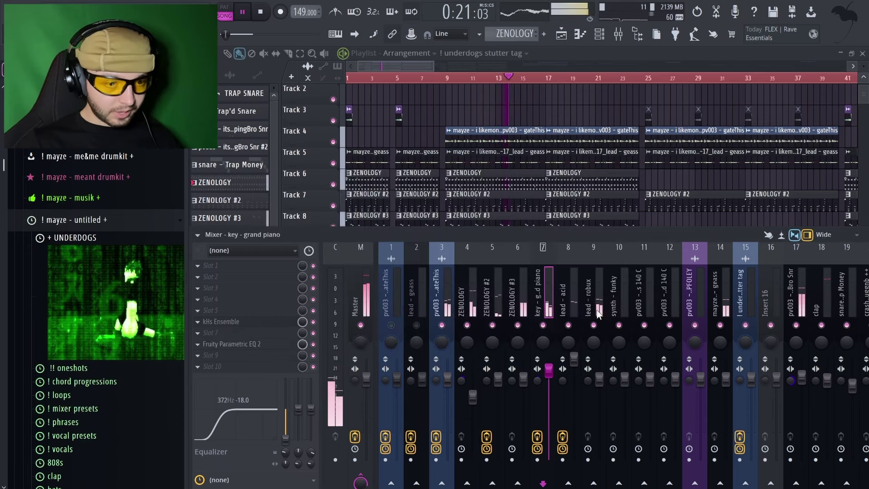
- Listen to the lead - robux and lead - geass audio mixer tracks in solo, restoring the full mix after each
right_click(594, 325)
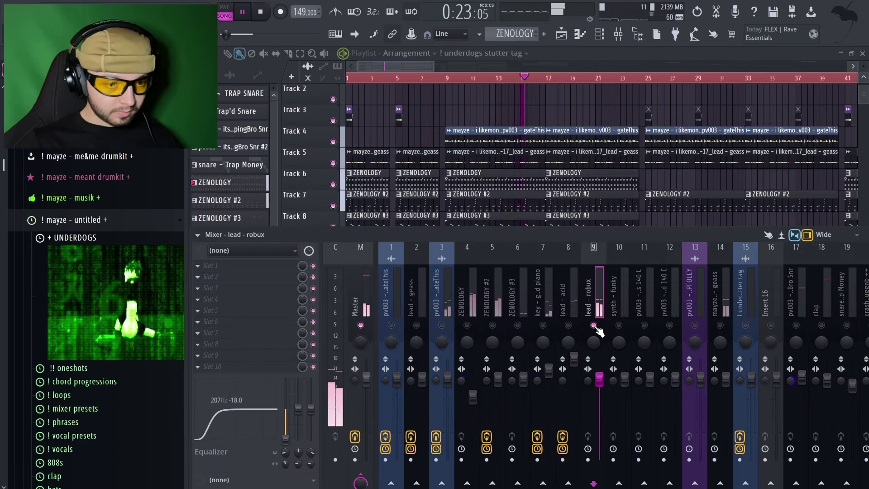
right_click(594, 325)
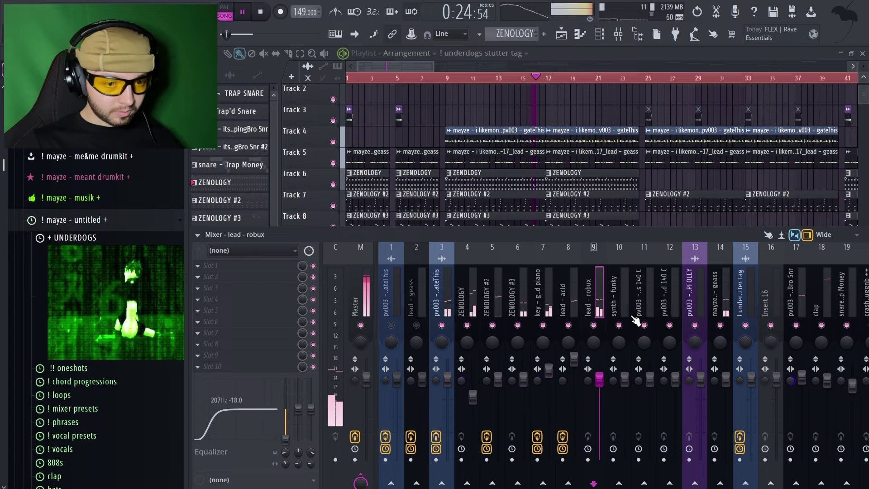
click(724, 293)
right_click(720, 325)
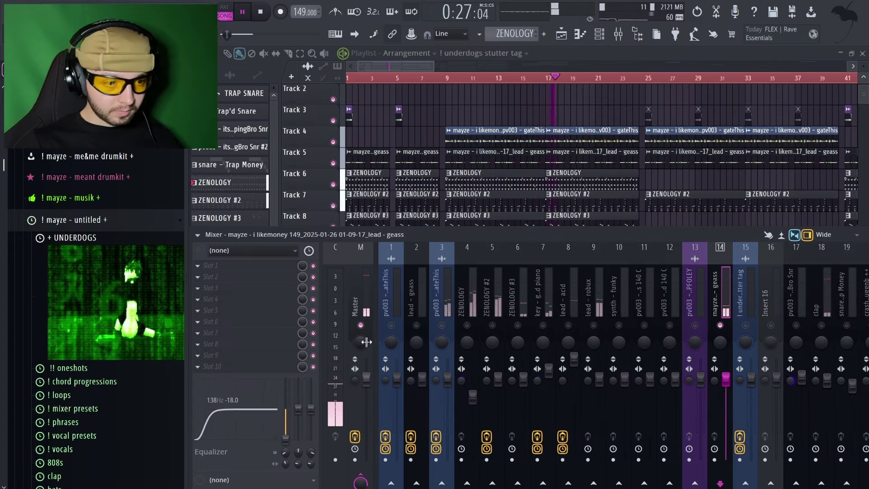
right_click(721, 325)
- Check the levels and EQ of the mayze - set [hihat] and venny - geass 808 mixer tracks
scroll(607, 302, down, 2)
scroll(608, 301, down, 8)
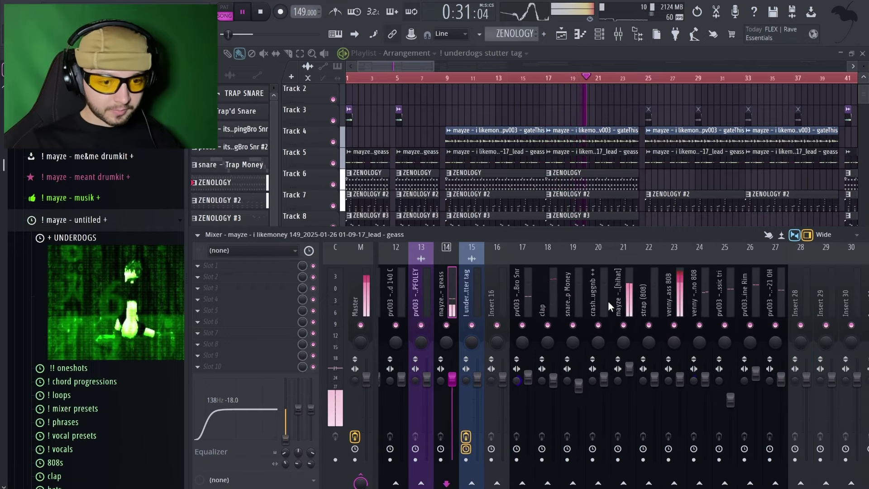
click(624, 297)
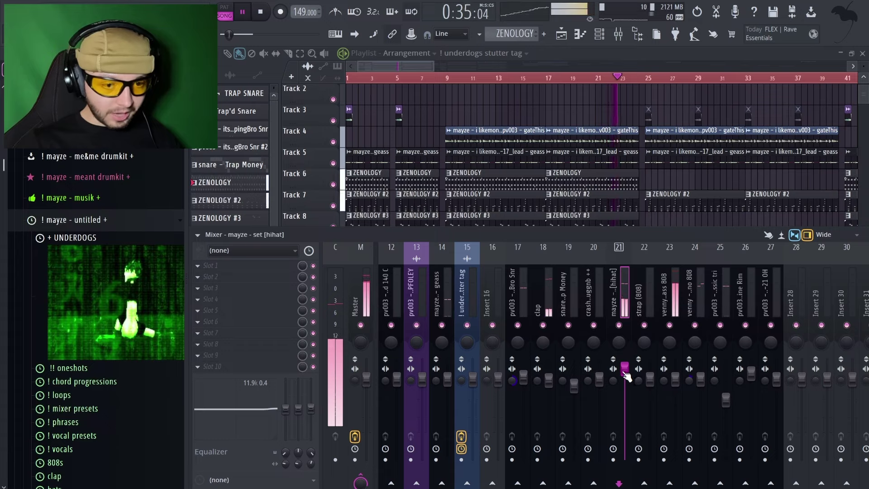
click(675, 288)
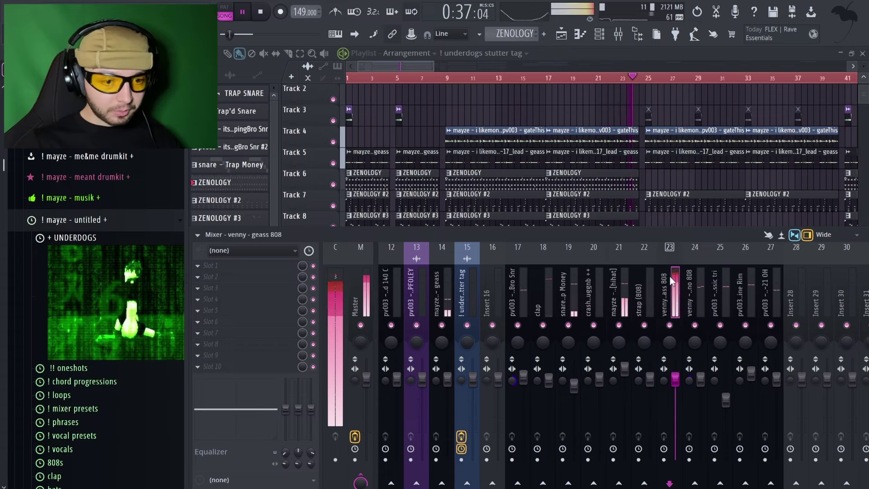
- Inspect the Fruity Soft Clipper and Magic Switch effects on the Master track, including Magic Switch's Mix slider
click(365, 294)
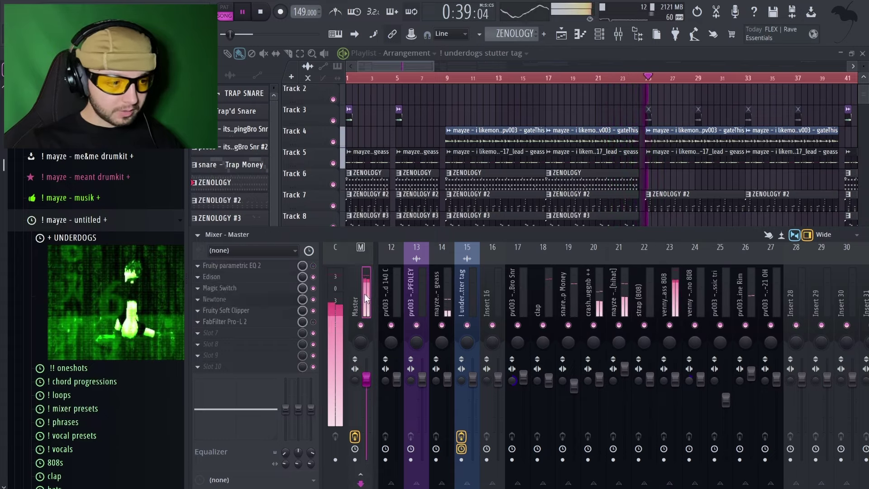
click(226, 311)
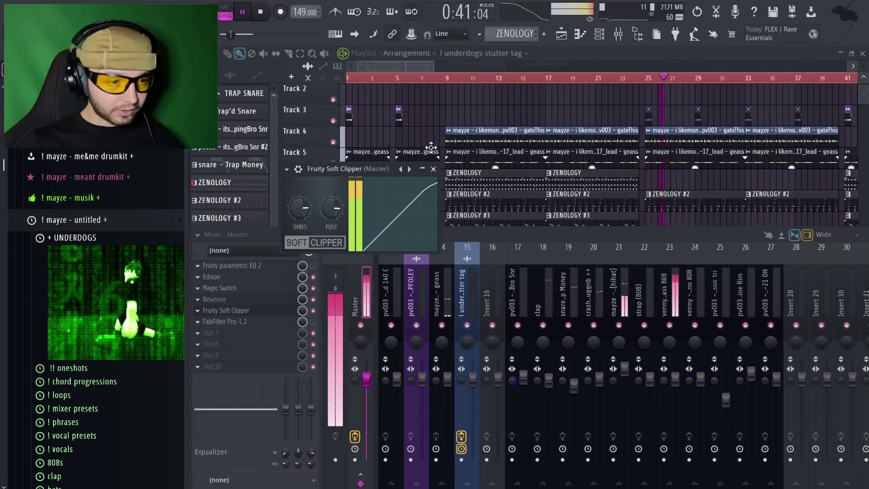
click(213, 310)
click(239, 290)
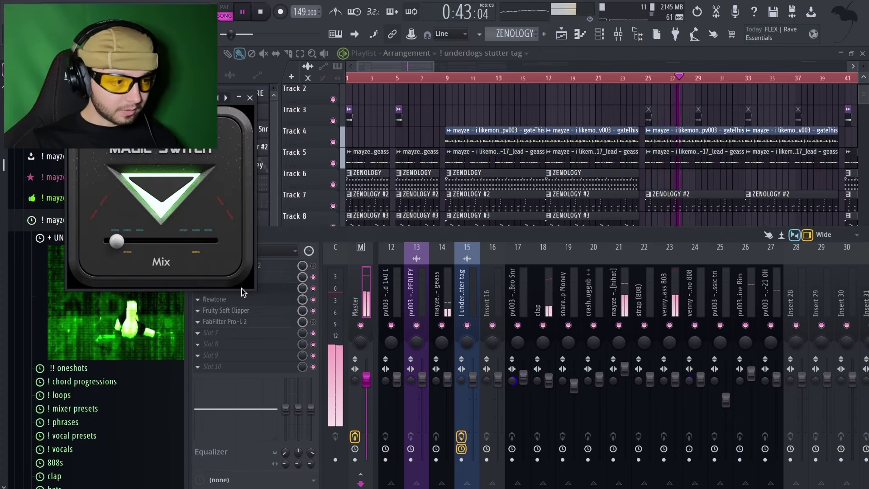
drag(117, 241, 145, 247)
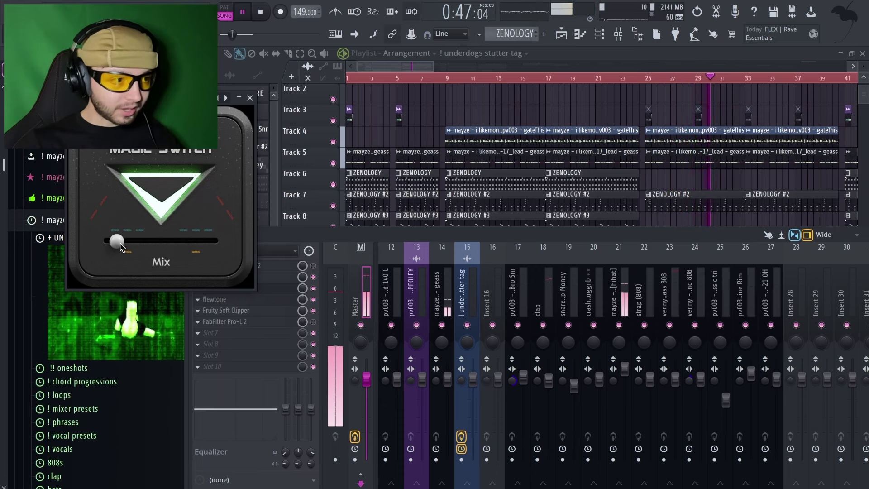
click(249, 97)
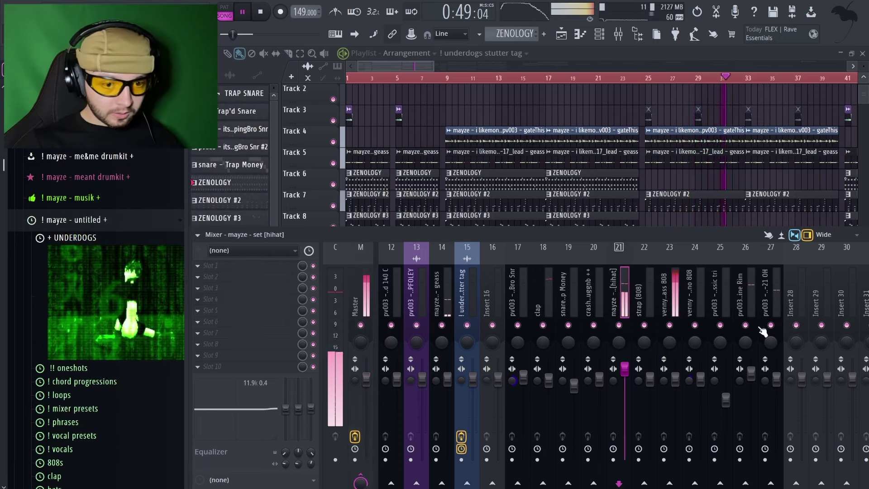
- Check the open hat mixer track and listen to the clap track in solo
click(771, 292)
key(space)
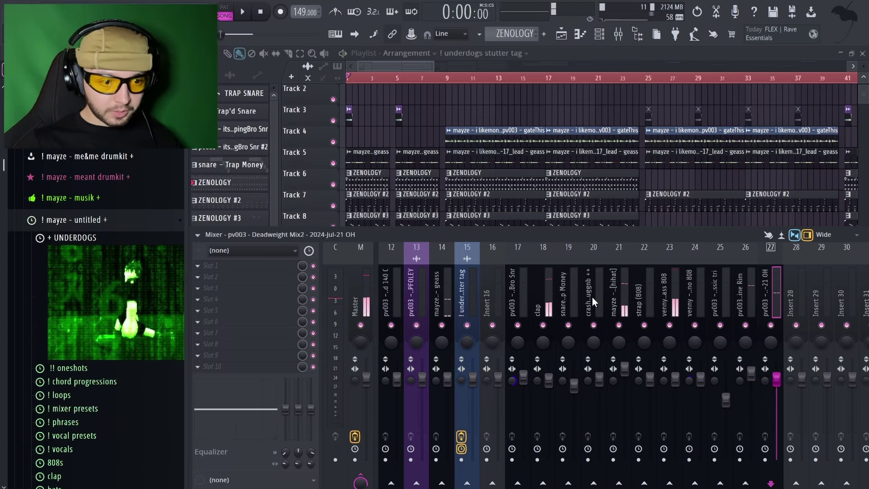
click(537, 291)
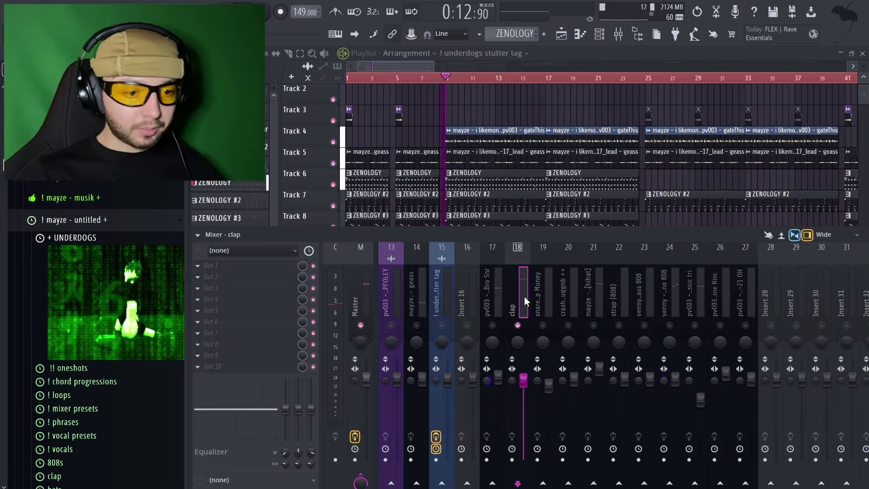
key(space)
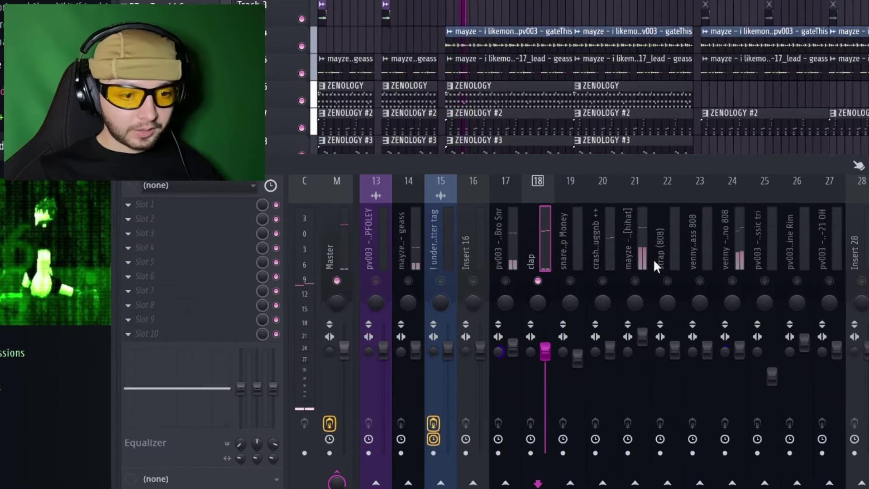
- Compare the mayze - set [hihat], clap and venny - geass 808 mixer tracks
click(643, 267)
click(527, 233)
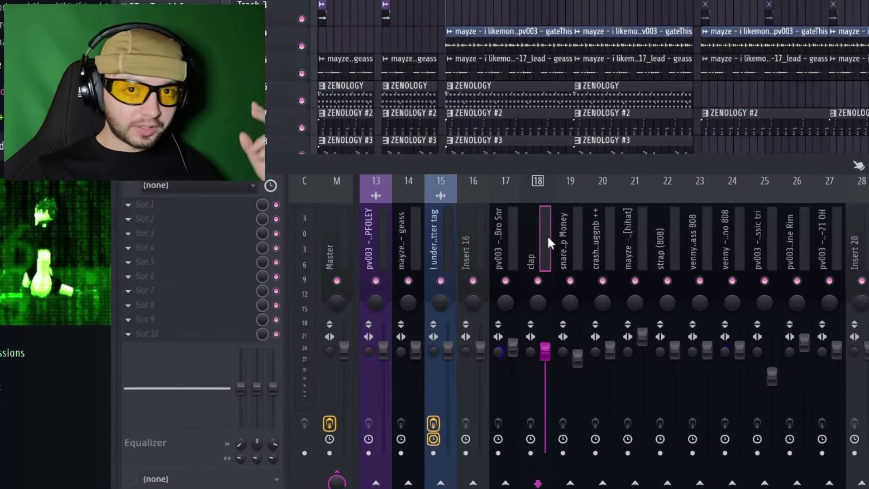
click(711, 235)
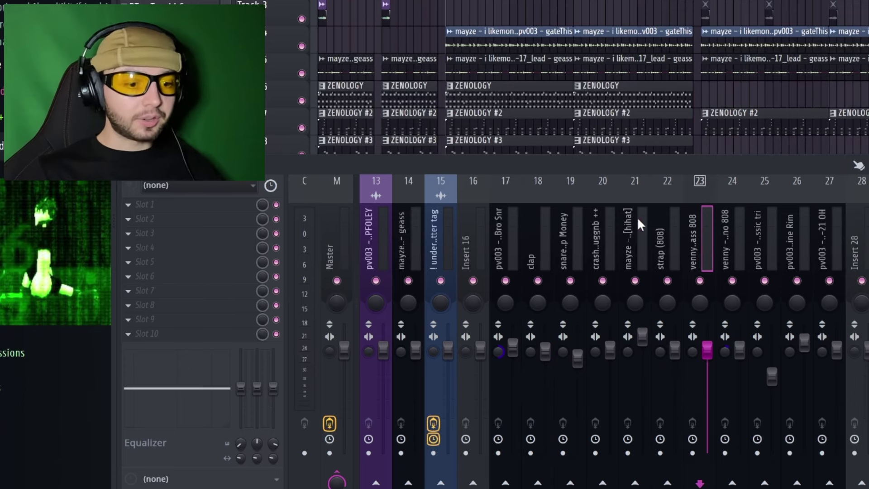
click(530, 220)
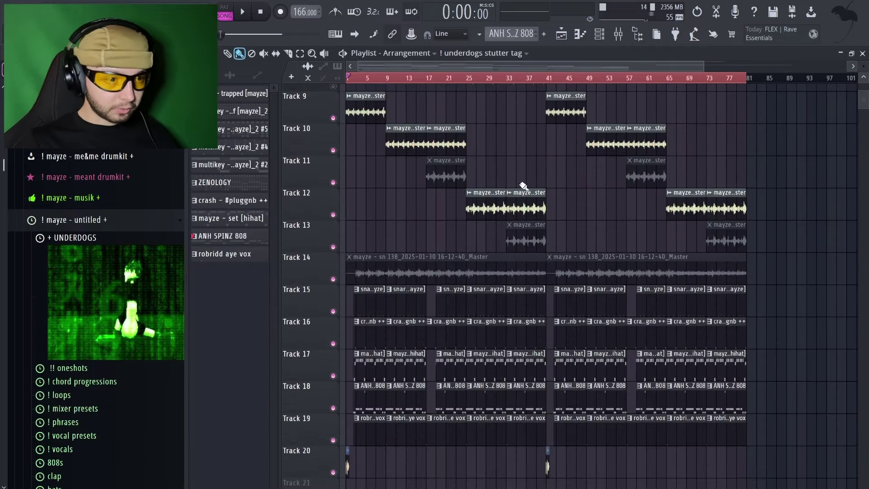
- Review the upper playlist tracks of the 166 BPM project and the mayze - glo this glo that 138 mixer track
scroll(521, 188, up, 5)
scroll(363, 165, up, 2)
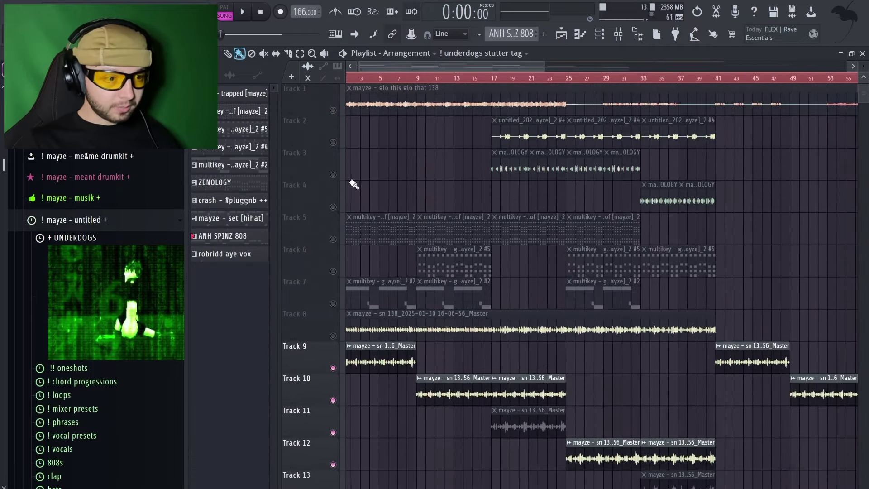
scroll(417, 153, down, 1)
scroll(416, 153, up, 1)
click(442, 102)
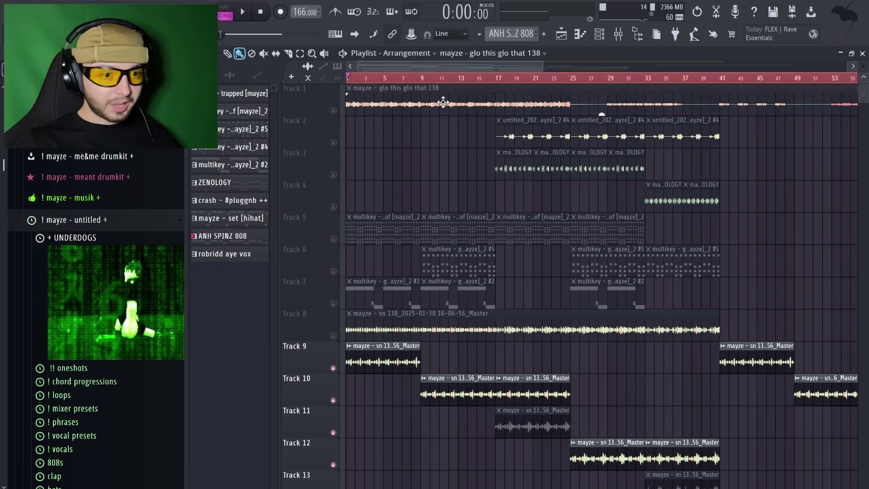
click(621, 37)
click(395, 303)
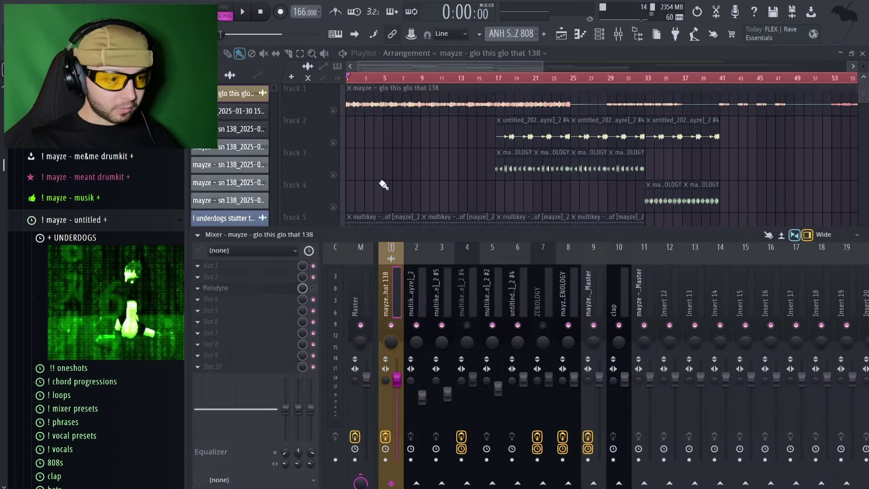
key(F9)
- Play the arrangement while checking the levels of the clap track and the resampled melody on mixer track 11
scroll(382, 232, up, 1)
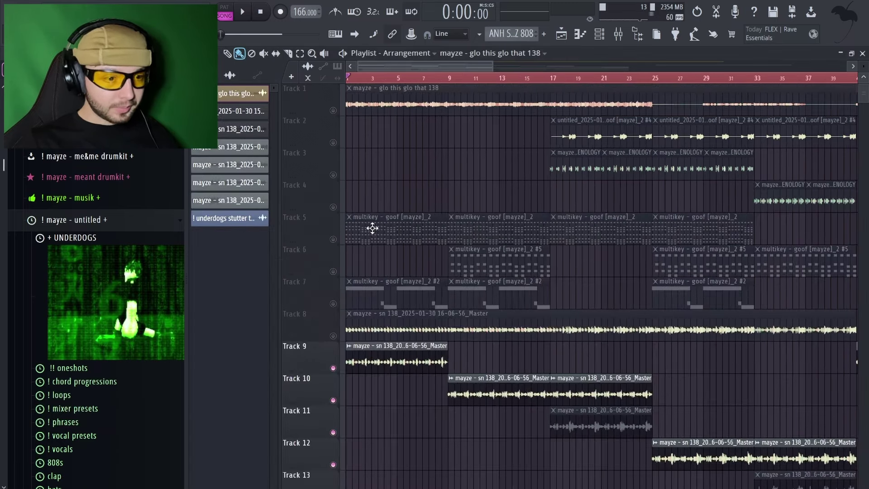
scroll(372, 227, down, 5)
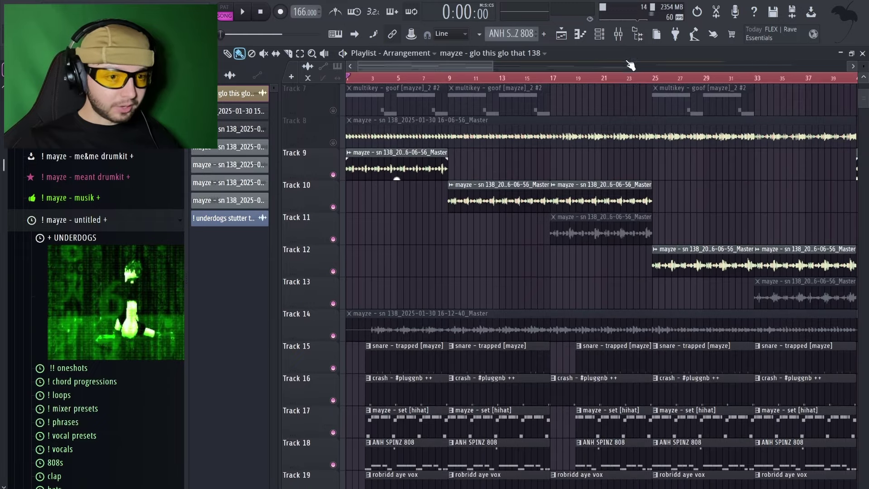
key(space)
click(618, 35)
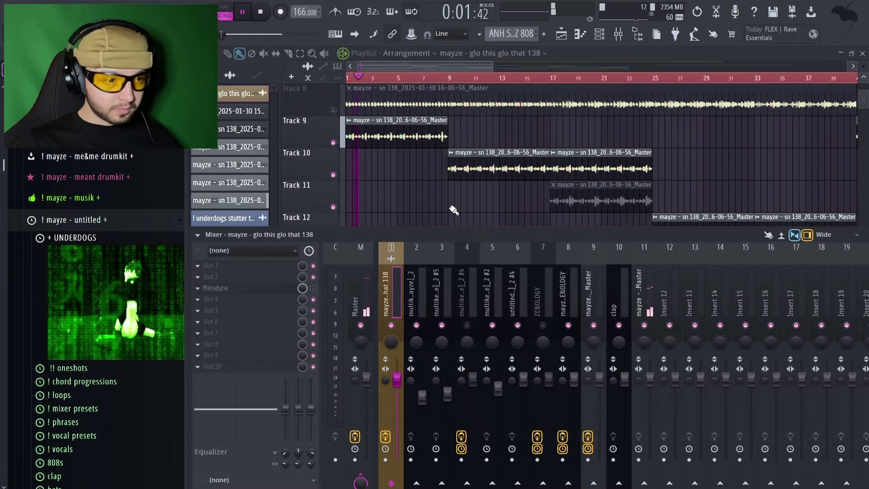
click(646, 284)
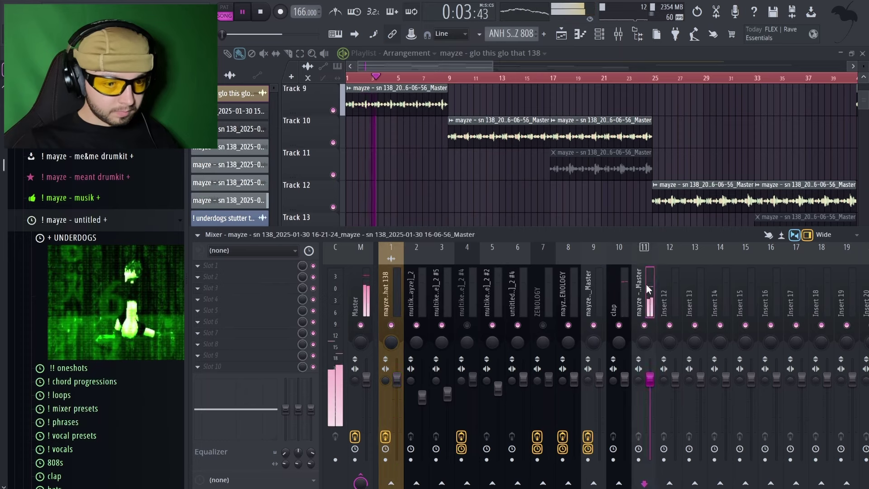
click(620, 290)
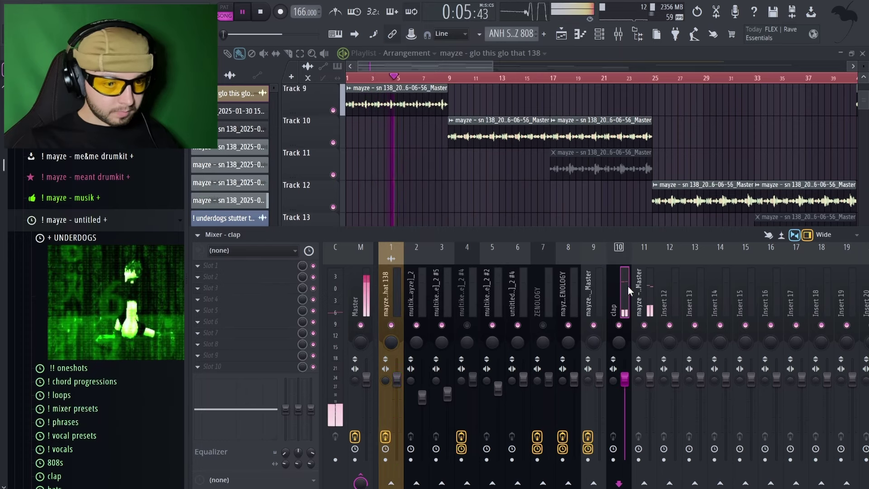
key(space)
click(671, 294)
- Show all channels in the channel rack and review their mixer routing and volumes, including ANH SPINZ 808
click(600, 35)
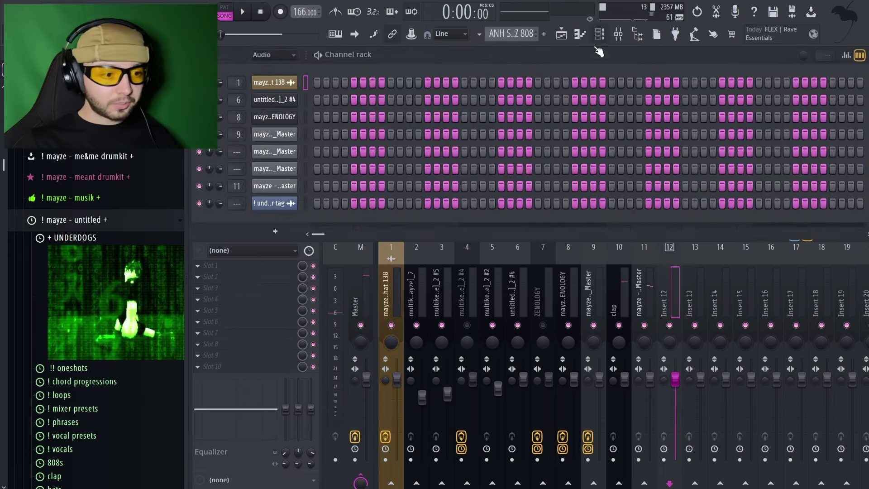
scroll(271, 56, up, 1)
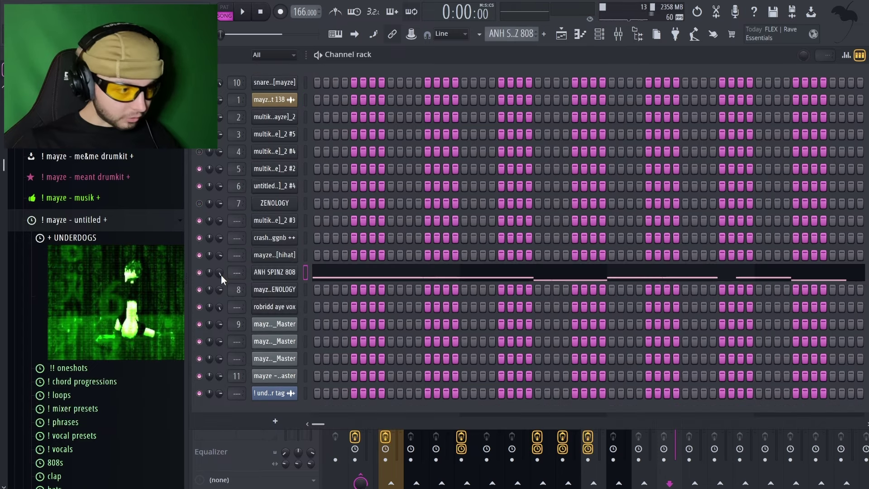
key(F9)
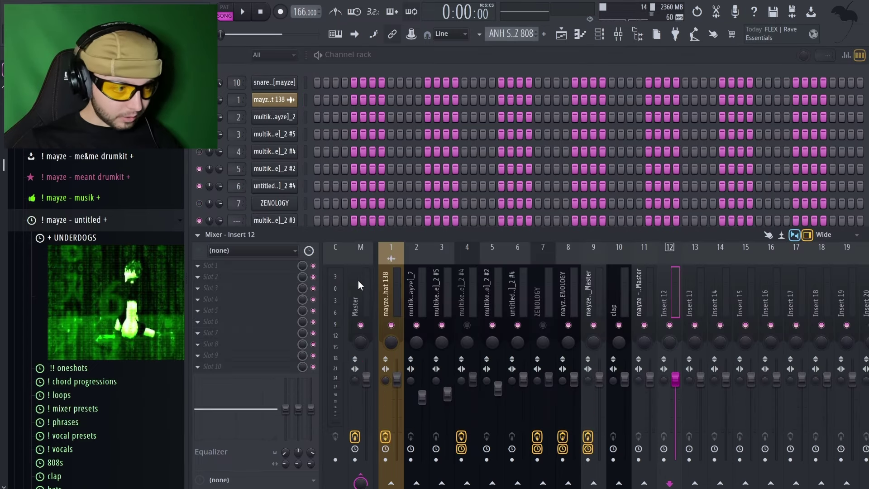
- Inspect the Master track's effect chain and its Magic Switch settings
click(359, 284)
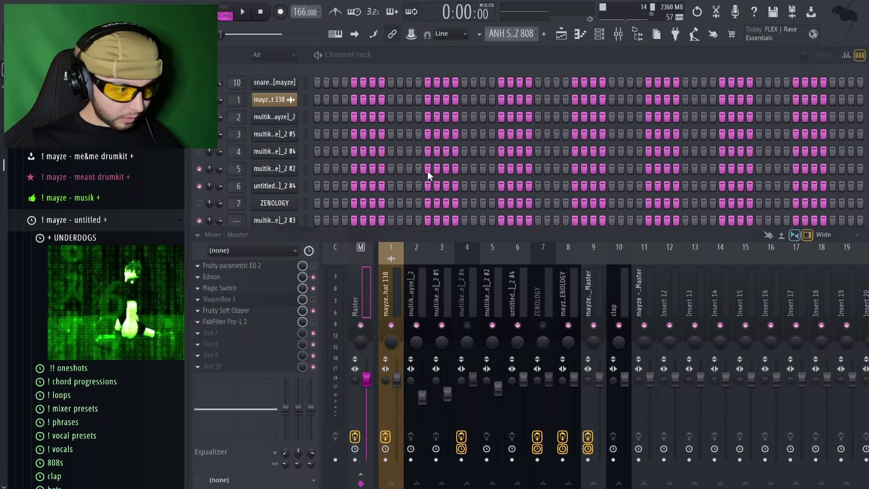
click(236, 290)
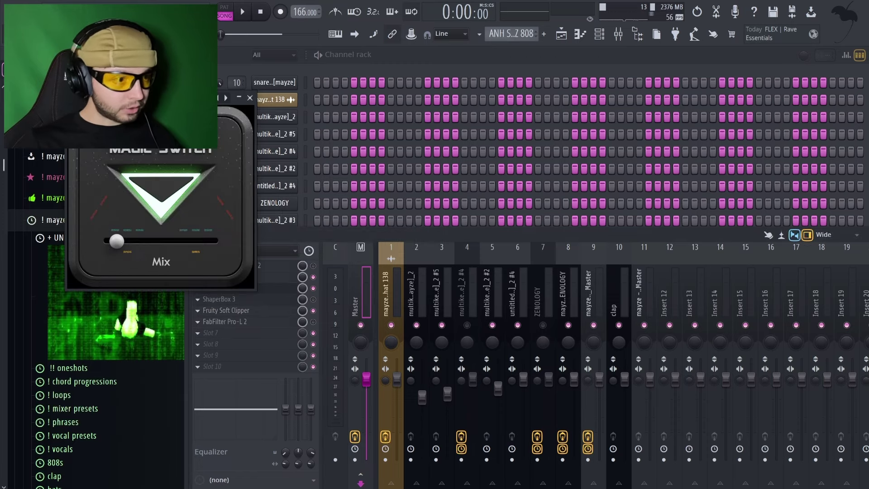
drag(141, 97, 389, 126)
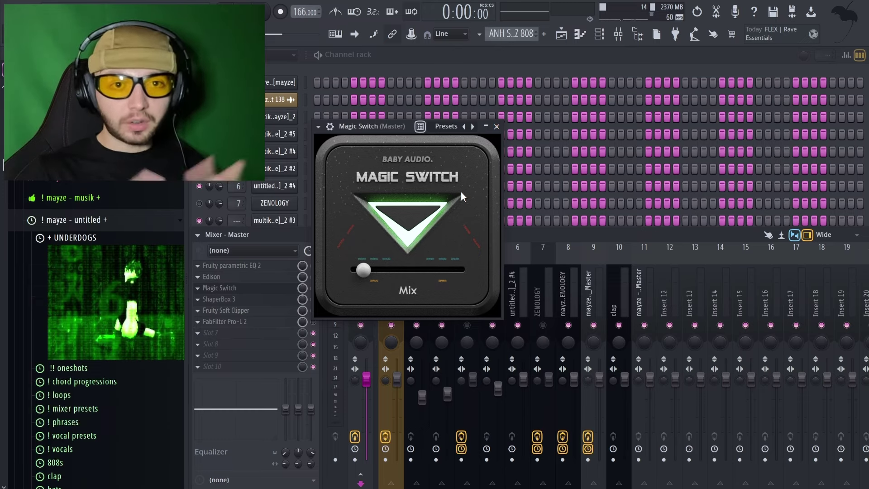
click(499, 126)
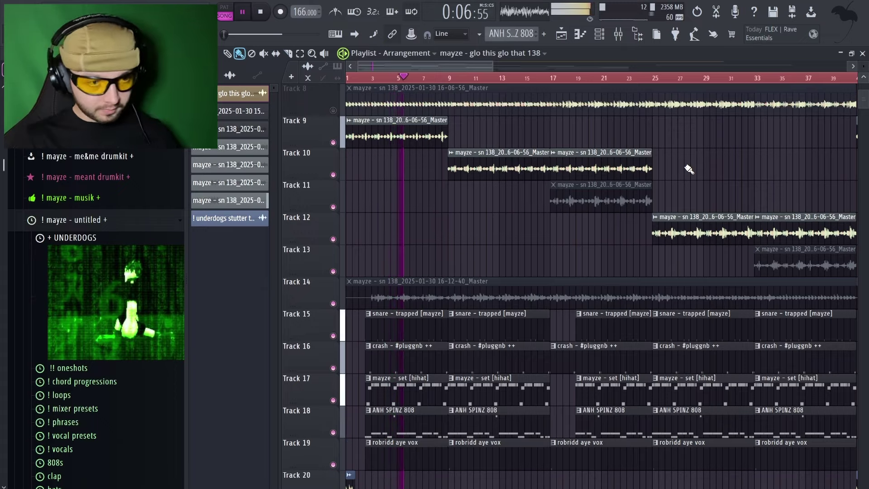
- Play the beat while rechecking the channel rack and the clap mixer track, and stop playback in the playlist
click(599, 36)
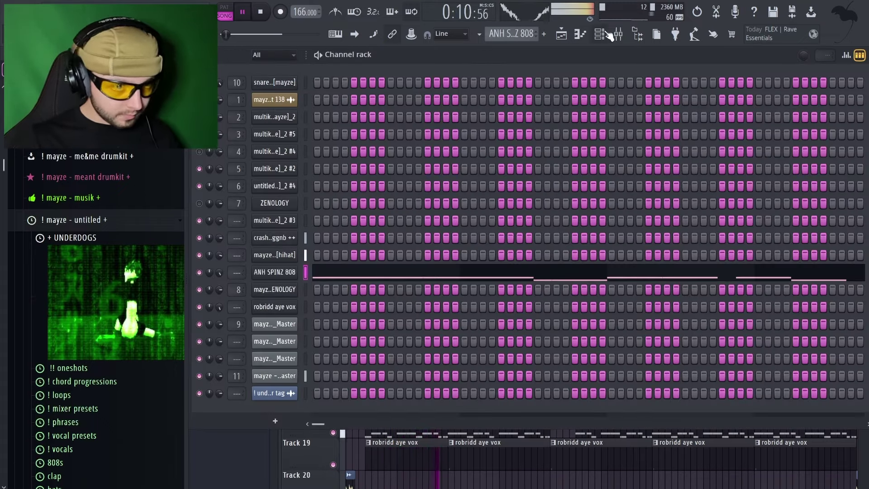
click(604, 36)
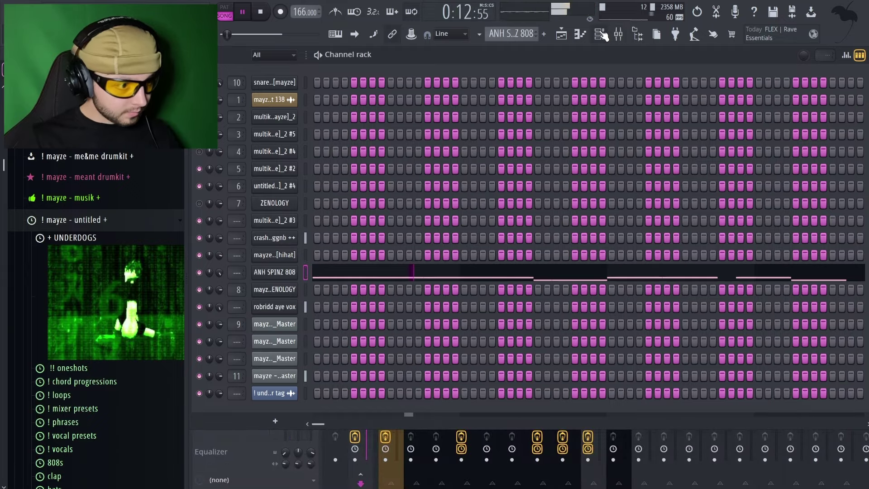
click(602, 36)
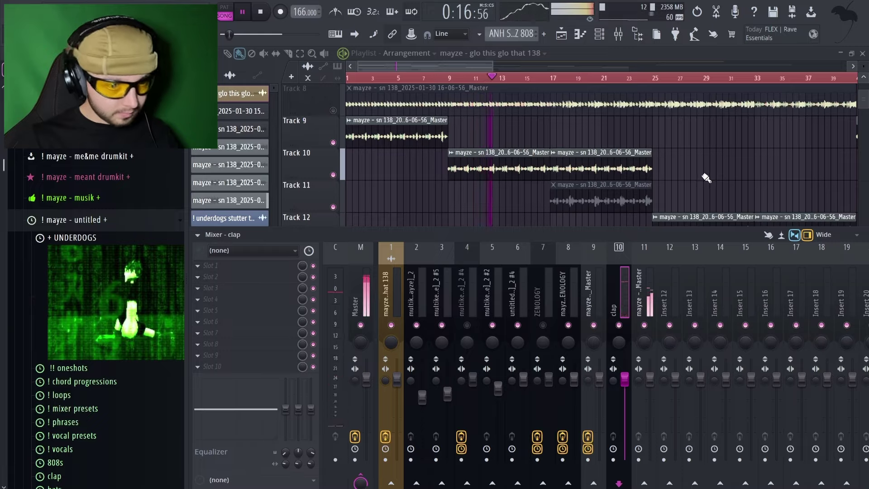
key(F9)
key(space)
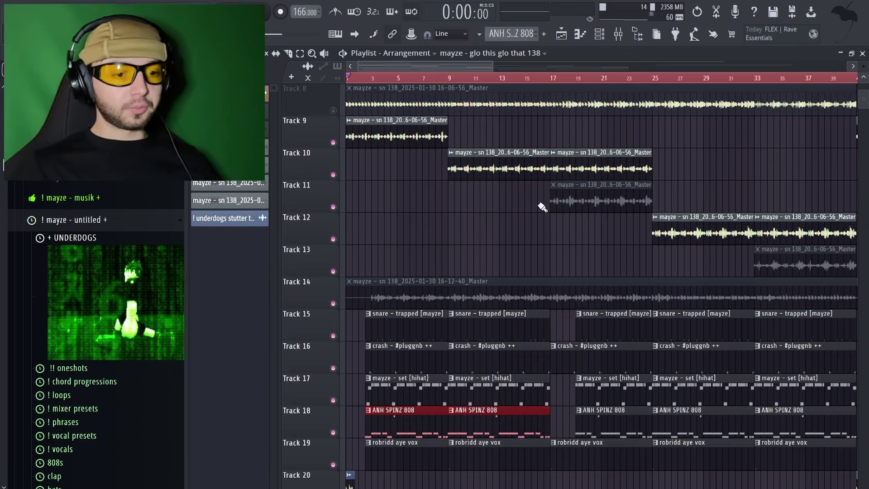